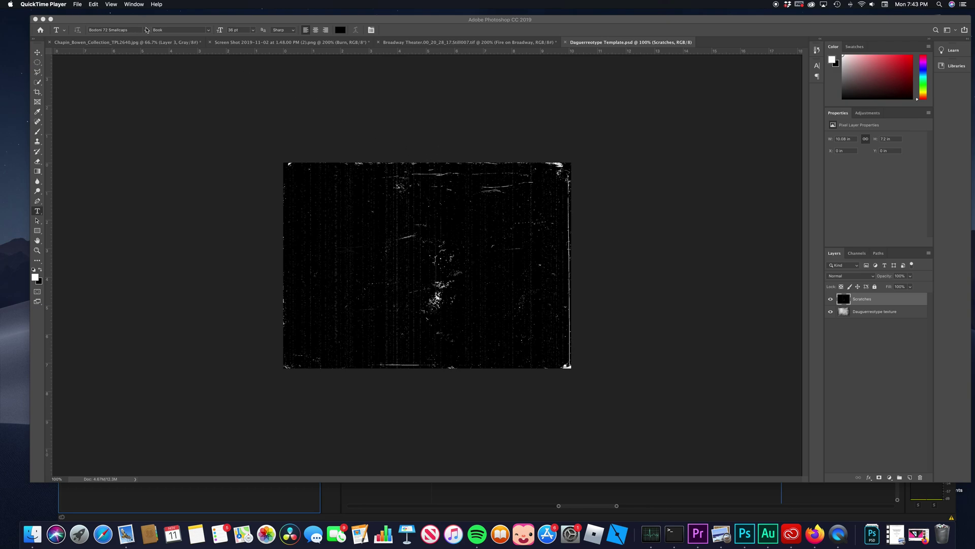
Step: Rotate the template canvas 90° clockwise into a 7.2 × 10.08 inch portrait plate
left_click(164, 21)
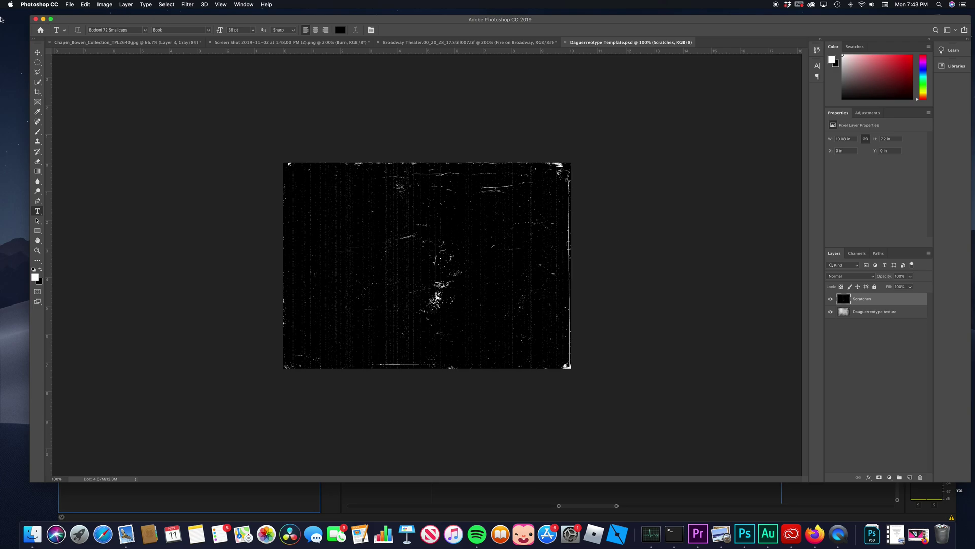
left_click(105, 5)
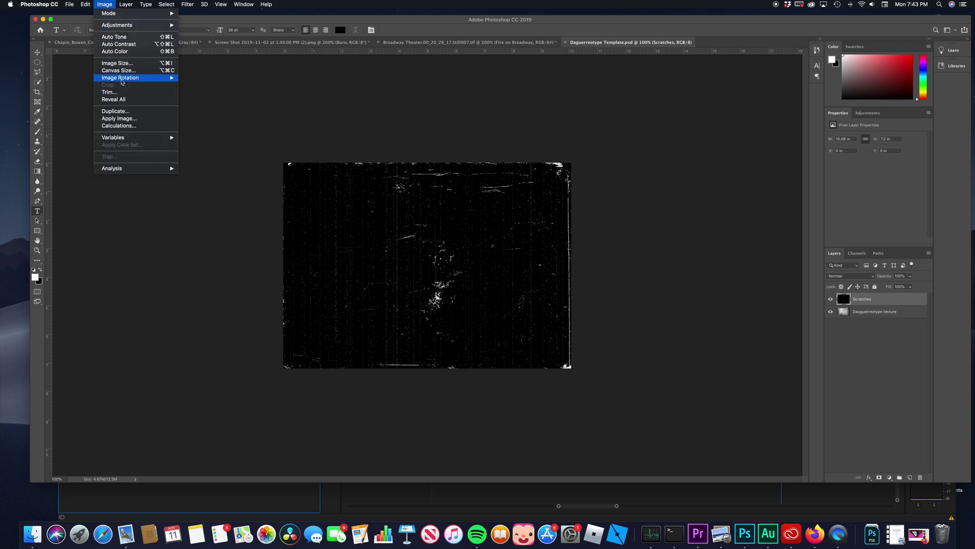
mouse_move(124, 78)
left_click(201, 85)
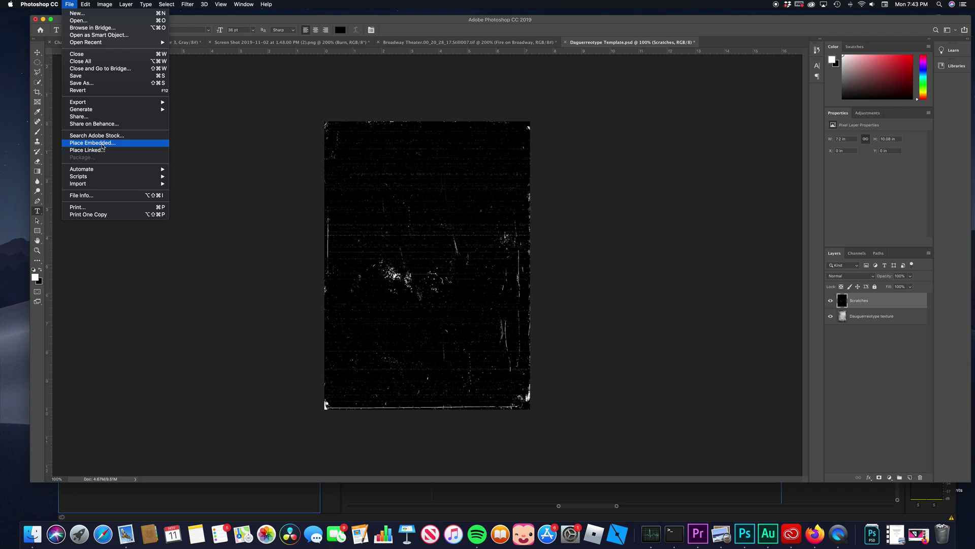
Step: Place MariposaProductions-1-13.jpg as an embedded layer, scaled to the full 10.08-inch height
left_click(102, 145)
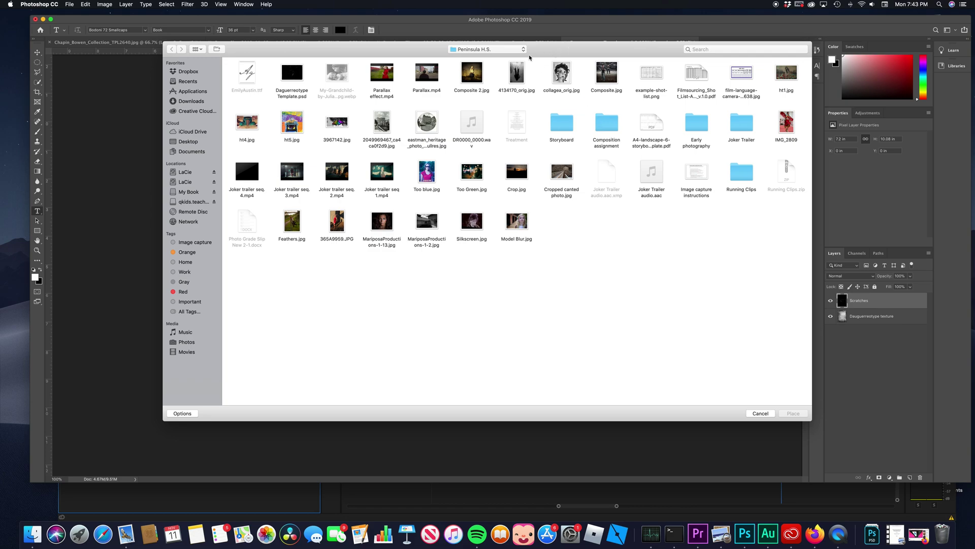
left_click(385, 221)
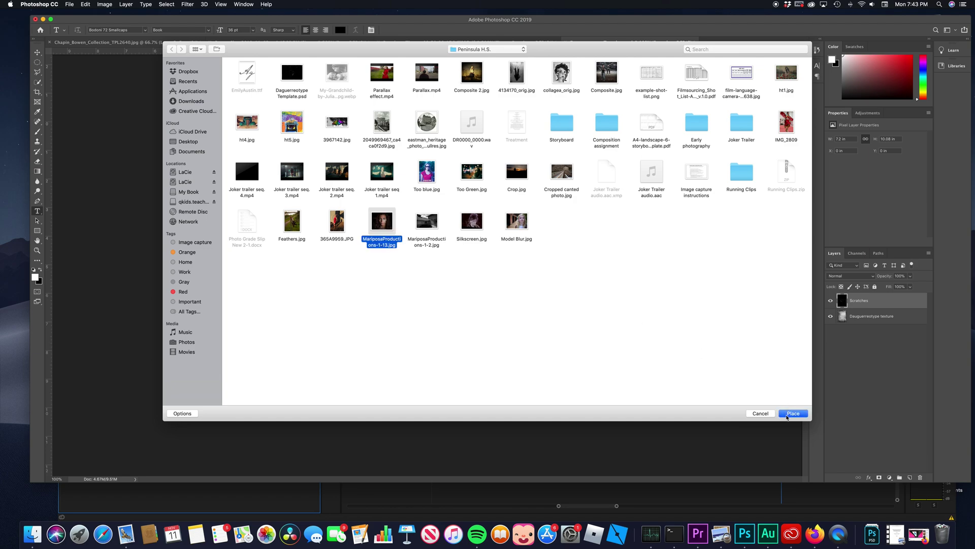
left_click(786, 415)
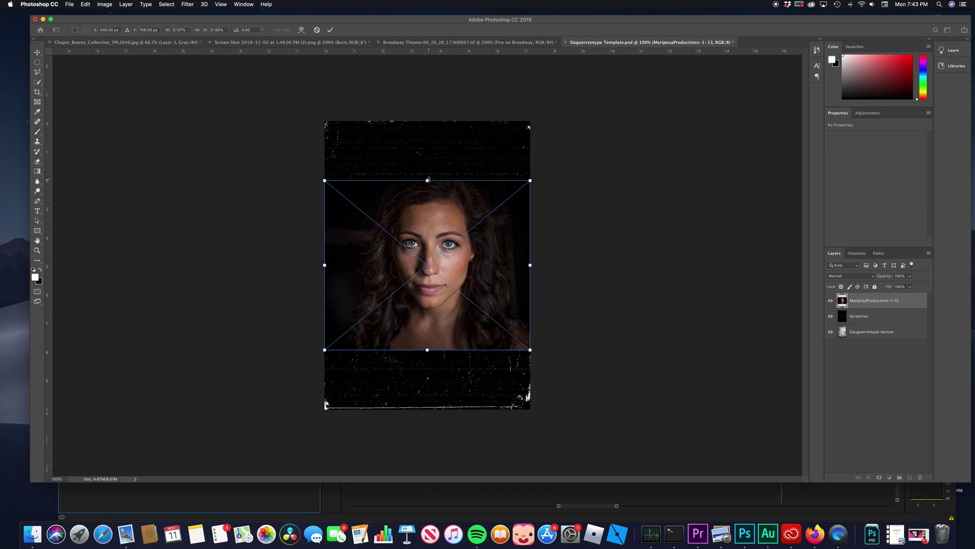
left_click_drag(427, 179, 430, 120)
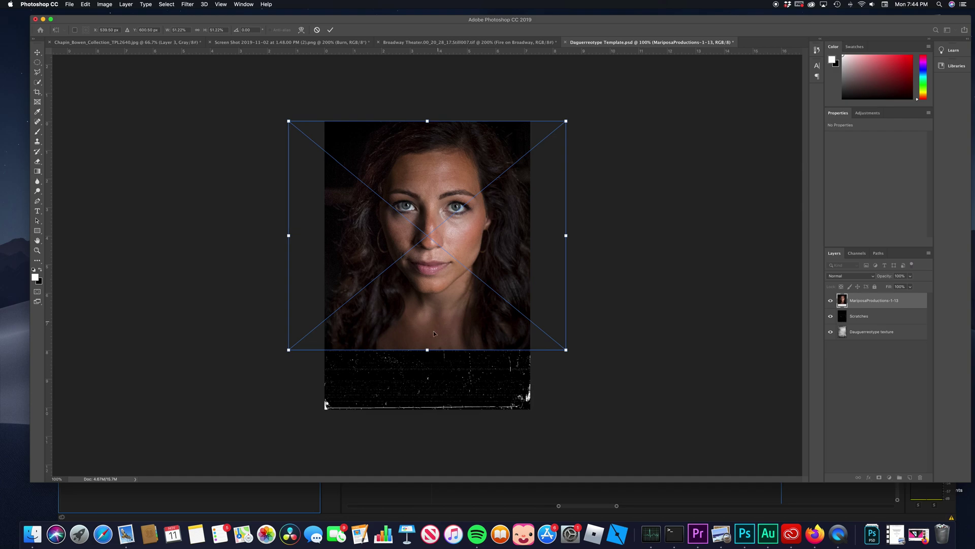
left_click_drag(427, 350, 421, 407)
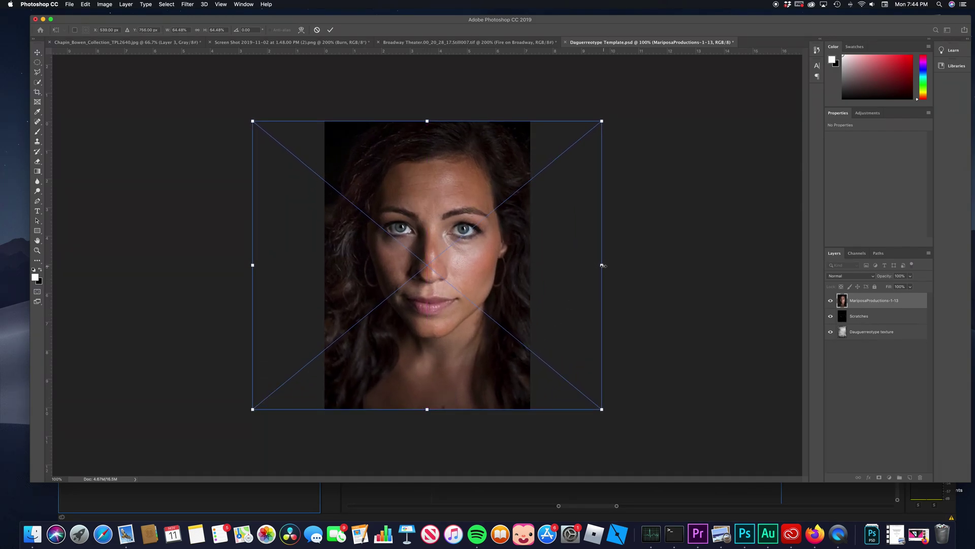
left_click(330, 31)
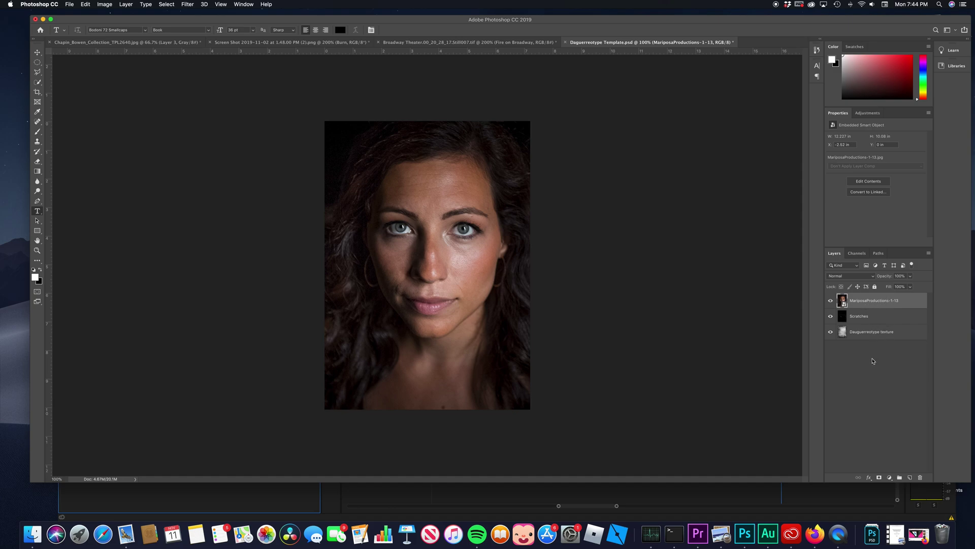
Step: Move the portrait layer below Daguerreotype texture and hide the Scratches and texture layers
left_click_drag(899, 308, 907, 352)
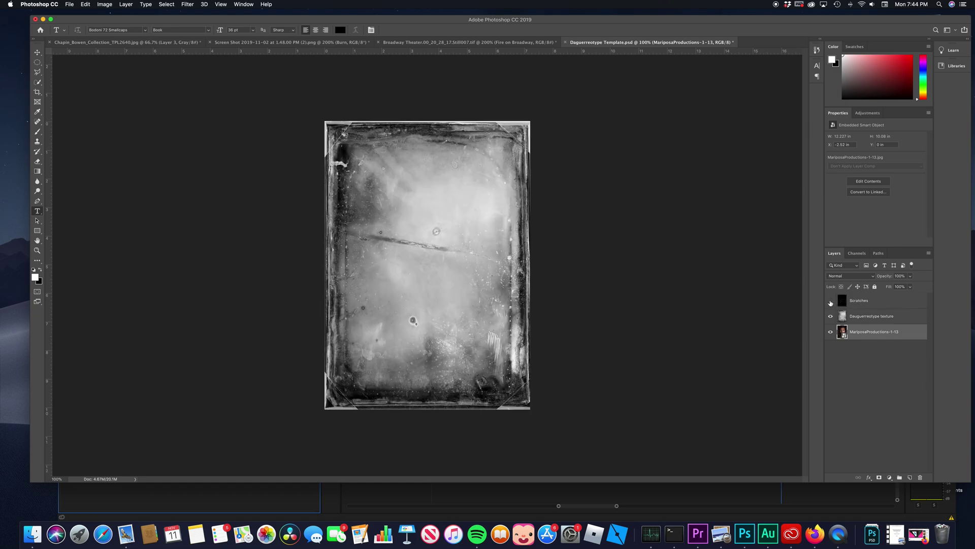
left_click(831, 318)
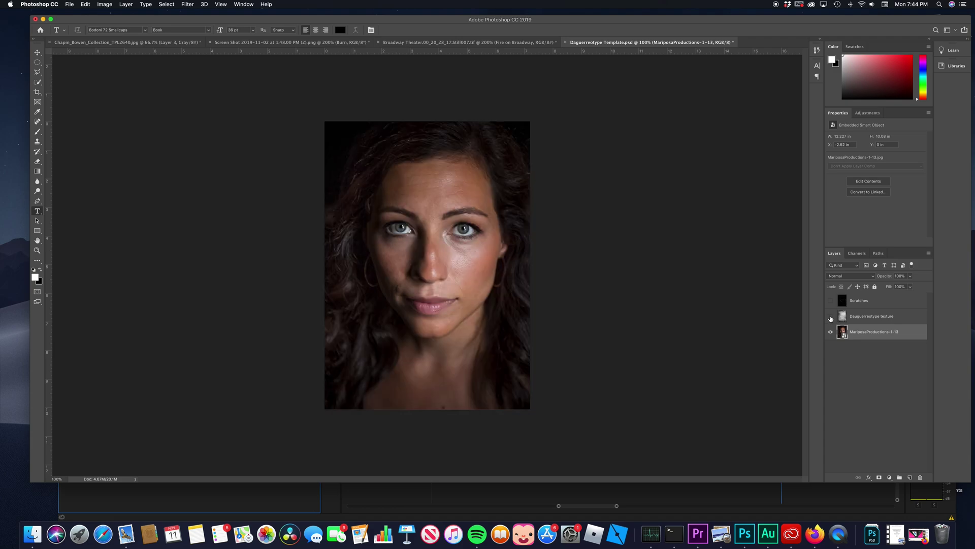
Step: Add a Black & White adjustment layer using the High Contrast Blue Filter preset
left_click(889, 477)
mouse_move(917, 514)
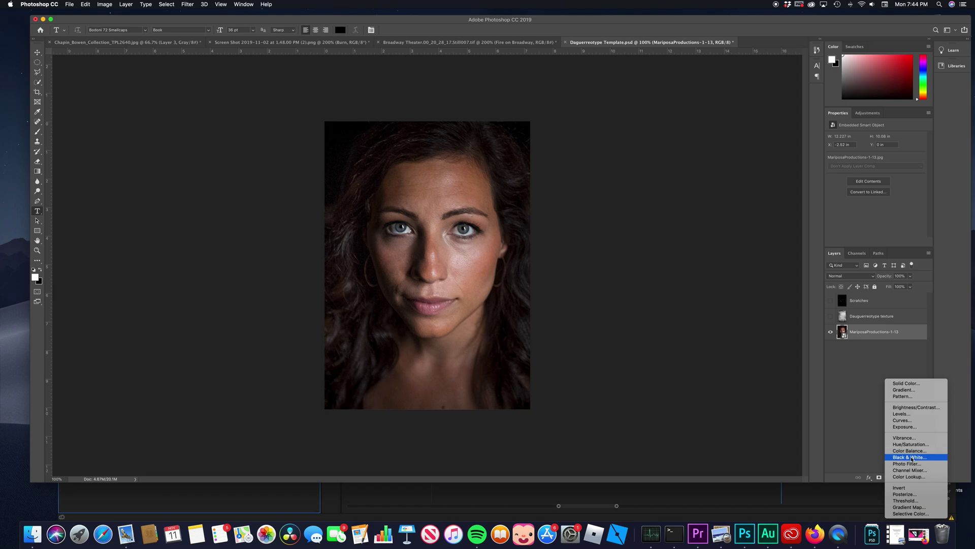
left_click(911, 457)
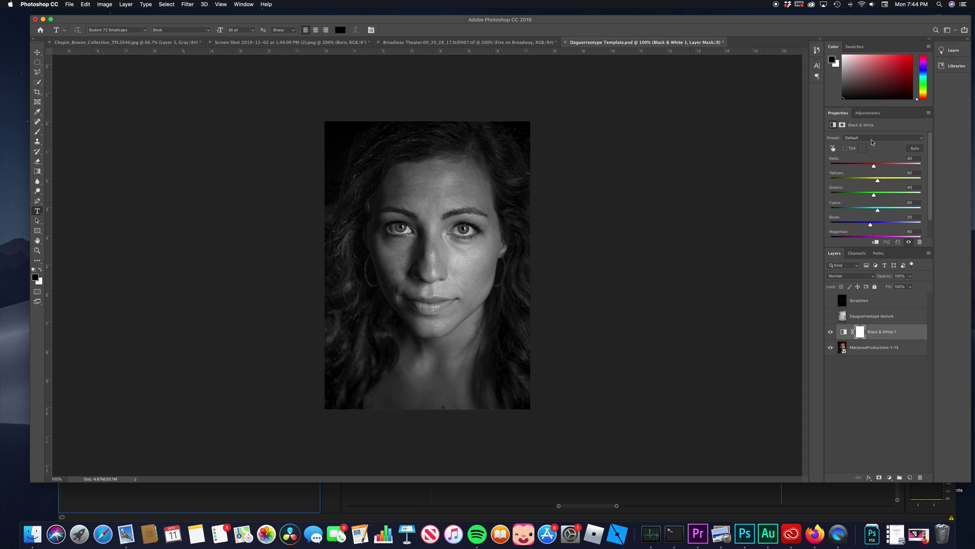
left_click(922, 141)
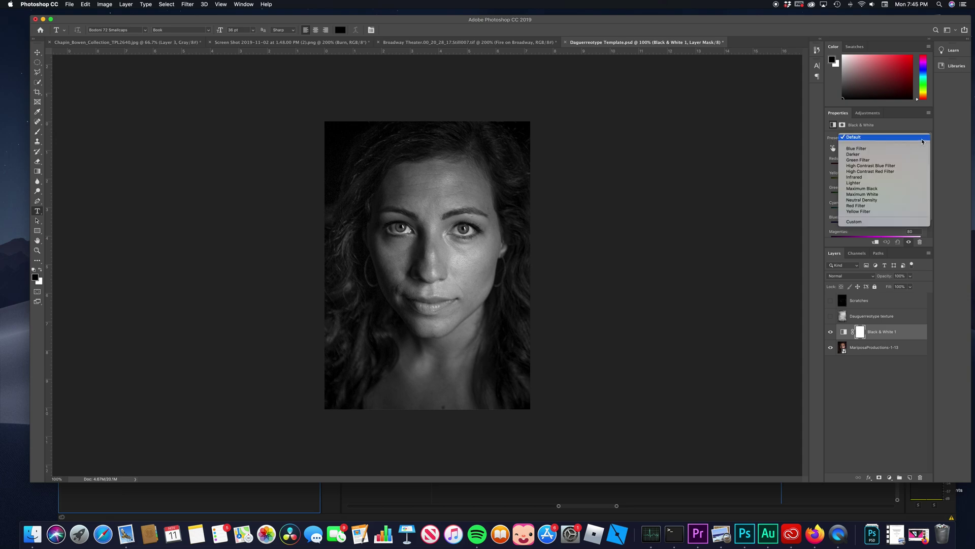
left_click(906, 169)
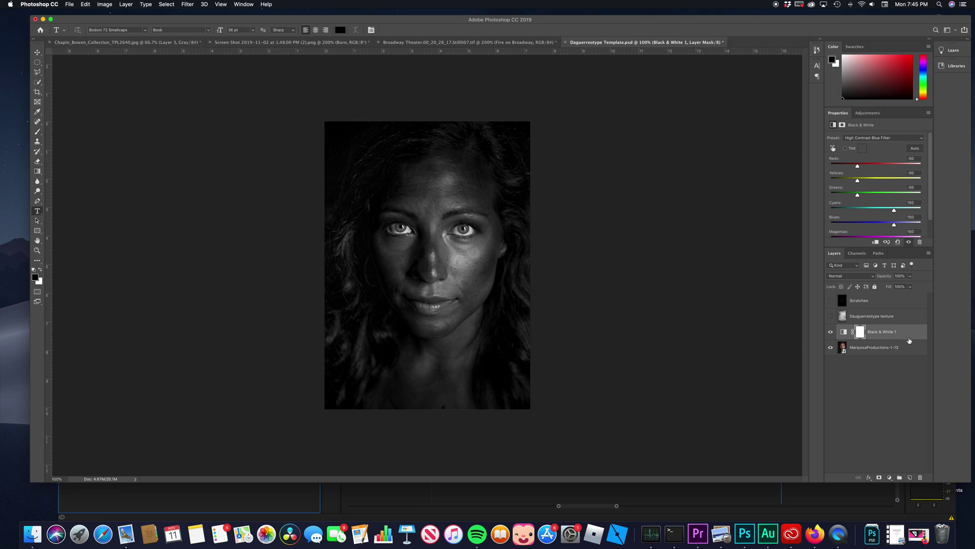
left_click(877, 350)
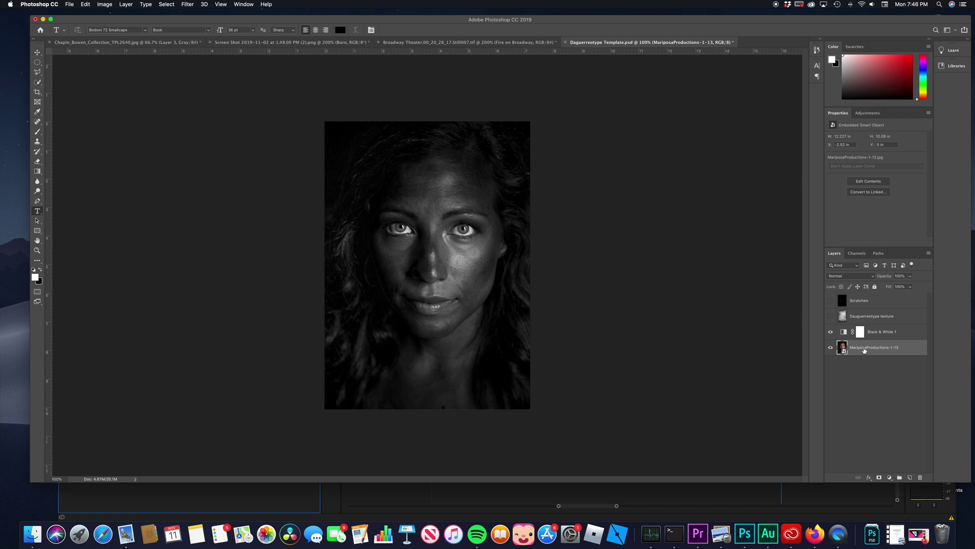
Step: Duplicate the portrait layer and merge the copy with Black & White 1 into one layer
right_click(865, 350)
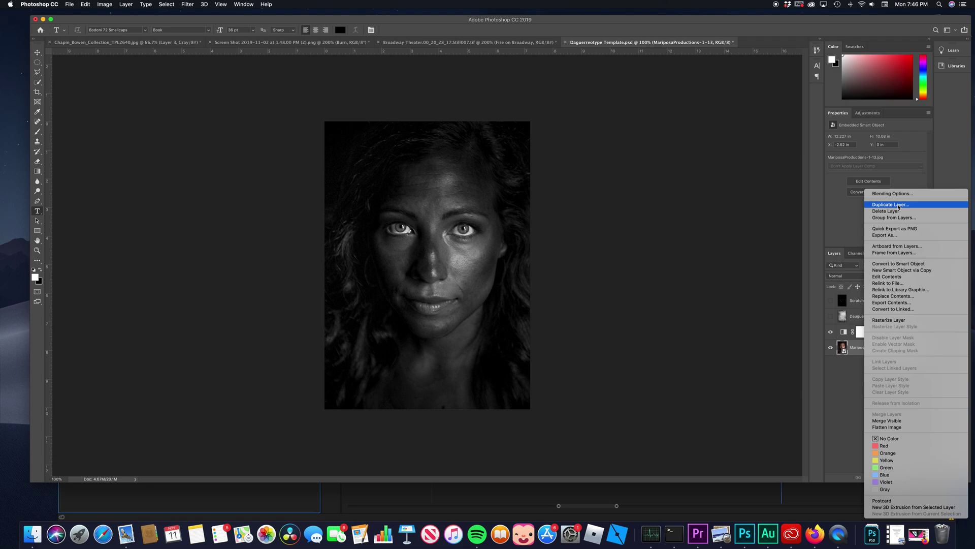
left_click(898, 205)
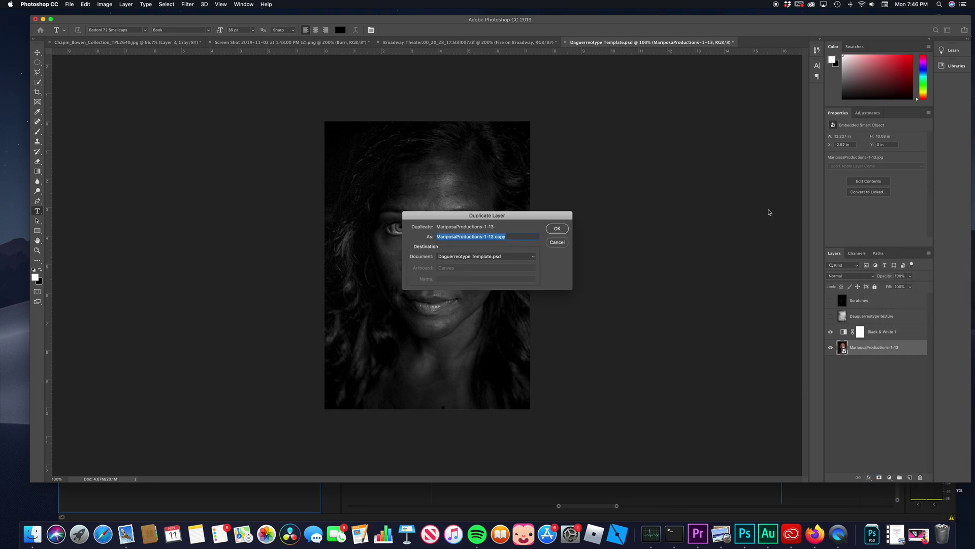
left_click(556, 228)
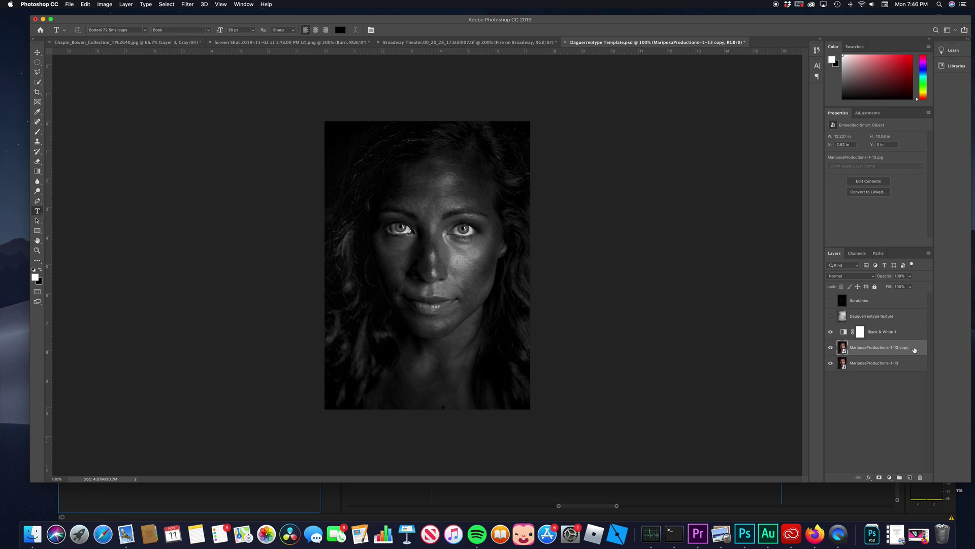
left_click(904, 336)
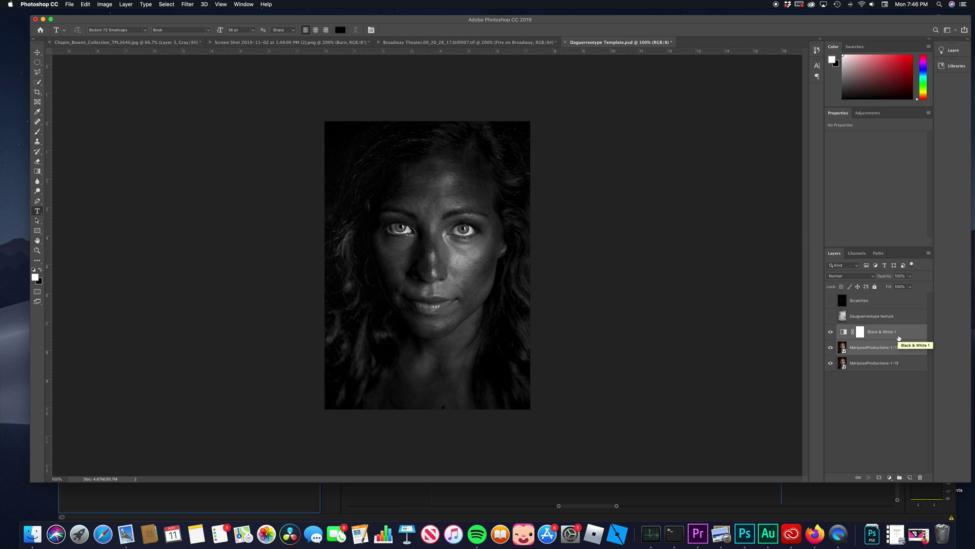
key("super+e")
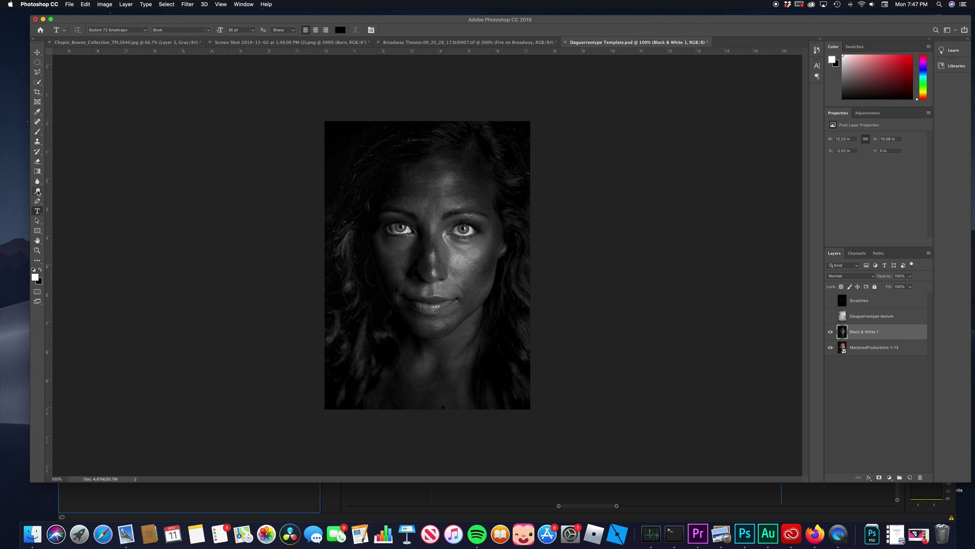
Step: Set the Dodge Tool to a soft 201 px brush on Midtones at about 26% exposure
left_click_drag(38, 192, 69, 189)
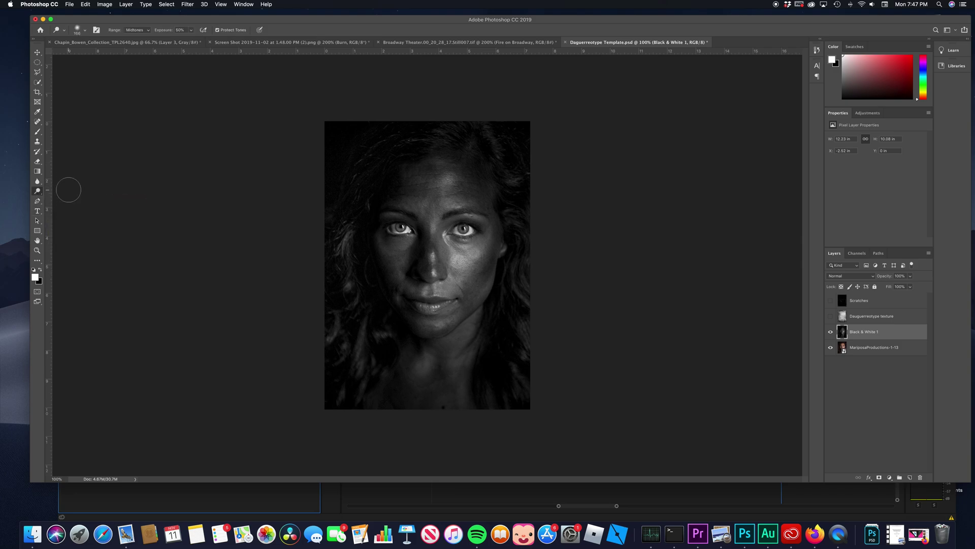
left_click(87, 32)
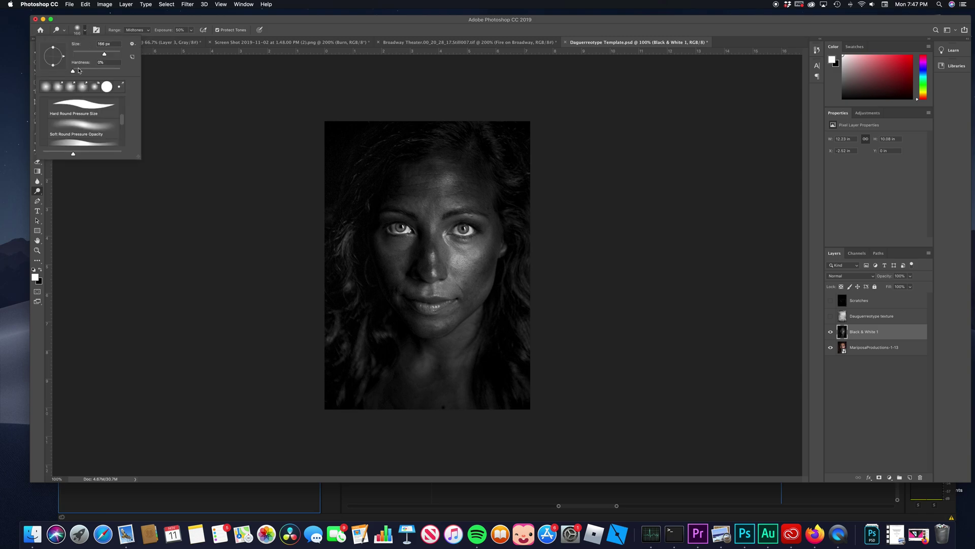
mouse_move(73, 71)
left_mouse_down()
mouse_move(95, 72)
mouse_move(72, 73)
left_mouse_up()
left_click(115, 32)
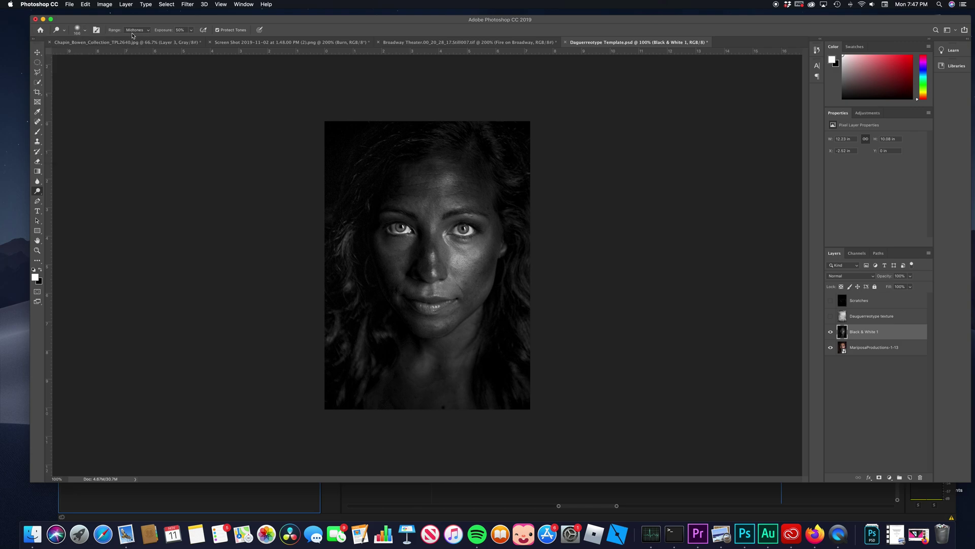
left_click(191, 30)
left_click_drag(192, 41, 184, 45)
left_click_drag(388, 136, 378, 150)
right_click(378, 151)
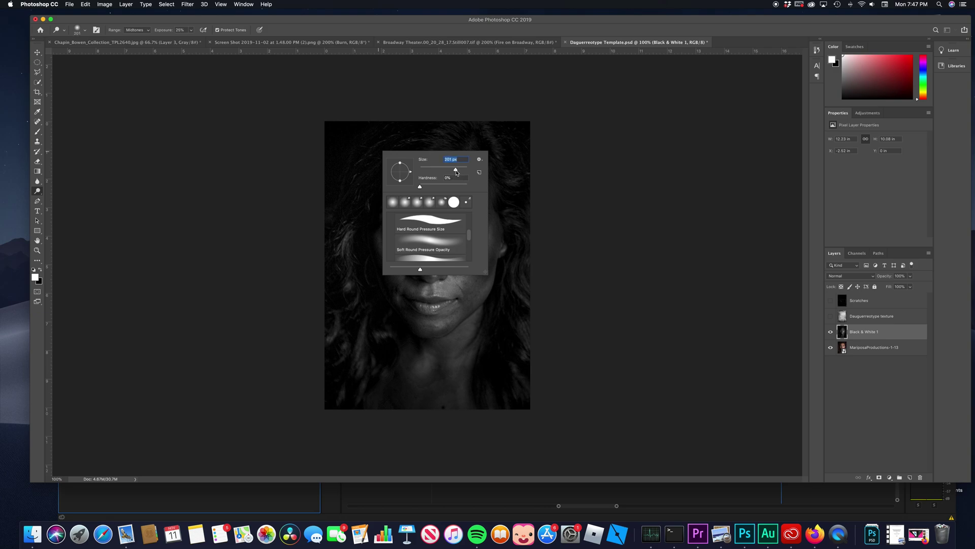
left_click(356, 153)
Step: Dodge the top hair, lips and chin, forehead, side hair and lower-right hair on Black & White 1
mouse_move(409, 154)
left_mouse_down()
mouse_move(426, 141)
mouse_move(379, 155)
mouse_move(351, 220)
mouse_move(354, 207)
mouse_move(353, 247)
mouse_move(362, 204)
mouse_move(368, 238)
mouse_move(372, 191)
mouse_move(370, 216)
mouse_move(381, 192)
mouse_move(406, 191)
mouse_move(454, 155)
mouse_move(485, 184)
mouse_move(482, 175)
mouse_move(495, 205)
mouse_move(492, 187)
mouse_move(500, 211)
mouse_move(496, 181)
mouse_move(503, 239)
mouse_move(499, 223)
mouse_move(474, 312)
mouse_move(487, 284)
mouse_move(436, 338)
mouse_move(478, 299)
mouse_move(434, 331)
mouse_move(379, 266)
mouse_move(407, 308)
mouse_move(462, 336)
mouse_move(431, 383)
mouse_move(474, 350)
mouse_move(442, 395)
mouse_move(461, 384)
mouse_move(417, 395)
mouse_move(456, 391)
mouse_move(403, 378)
mouse_move(425, 379)
mouse_move(371, 343)
mouse_move(363, 369)
mouse_move(353, 304)
mouse_move(366, 344)
mouse_move(373, 288)
mouse_move(365, 255)
mouse_move(398, 188)
mouse_move(459, 184)
mouse_move(480, 195)
mouse_move(451, 171)
mouse_move(419, 172)
mouse_move(414, 198)
mouse_move(433, 233)
mouse_move(422, 264)
mouse_move(428, 245)
mouse_move(427, 260)
mouse_move(479, 290)
mouse_move(413, 258)
left_mouse_up()
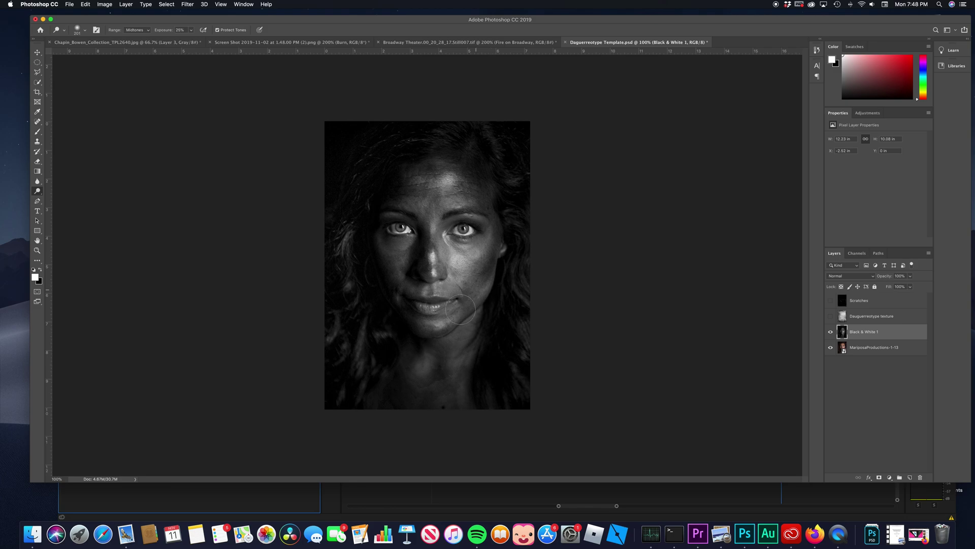
mouse_move(414, 303)
left_mouse_down()
mouse_move(447, 307)
mouse_move(435, 329)
mouse_move(415, 325)
mouse_move(431, 329)
left_mouse_up()
mouse_move(404, 169)
left_mouse_down()
mouse_move(438, 166)
mouse_move(444, 154)
mouse_move(429, 158)
mouse_move(428, 134)
mouse_move(373, 137)
mouse_move(381, 137)
mouse_move(354, 192)
mouse_move(352, 183)
mouse_move(334, 294)
mouse_move(346, 340)
mouse_move(351, 271)
mouse_move(363, 375)
left_mouse_up()
mouse_move(523, 394)
left_mouse_down()
mouse_move(519, 286)
mouse_move(511, 386)
mouse_move(524, 175)
mouse_move(520, 228)
mouse_move(512, 169)
mouse_move(437, 128)
mouse_move(506, 137)
left_mouse_up()
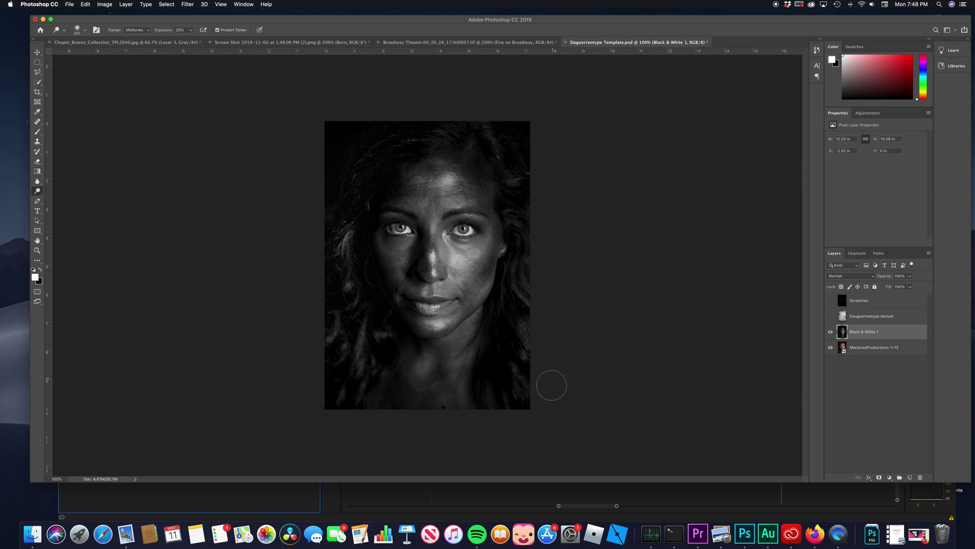
mouse_move(544, 390)
left_mouse_down()
mouse_move(491, 395)
mouse_move(366, 370)
left_mouse_up()
Step: Show the Daguerreotype texture layer and set its blend mode to Soft Light
left_click(900, 319)
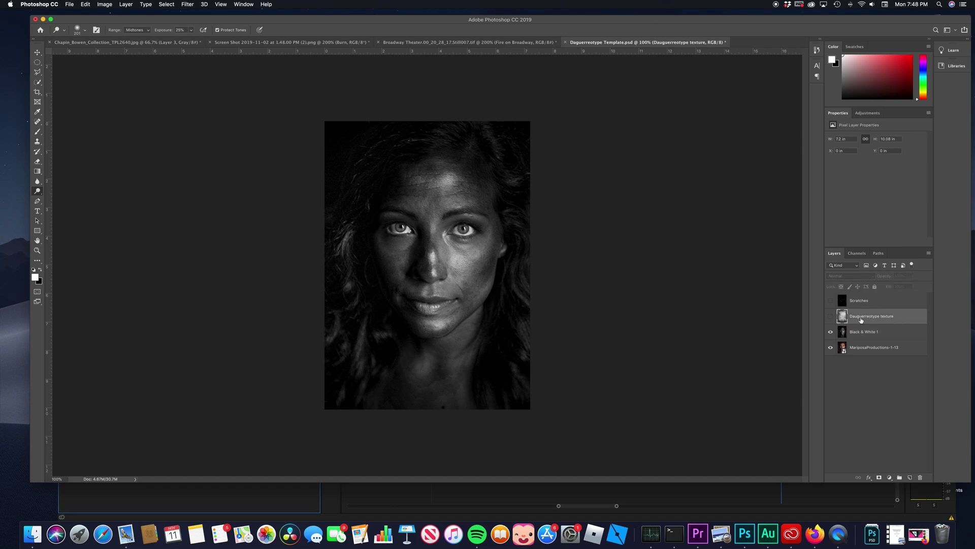
left_click(831, 317)
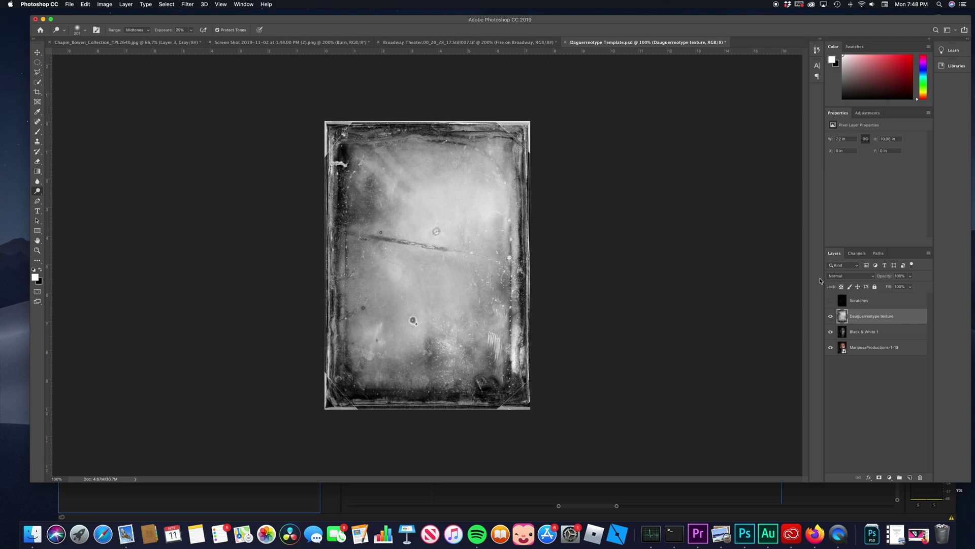
left_click(873, 277)
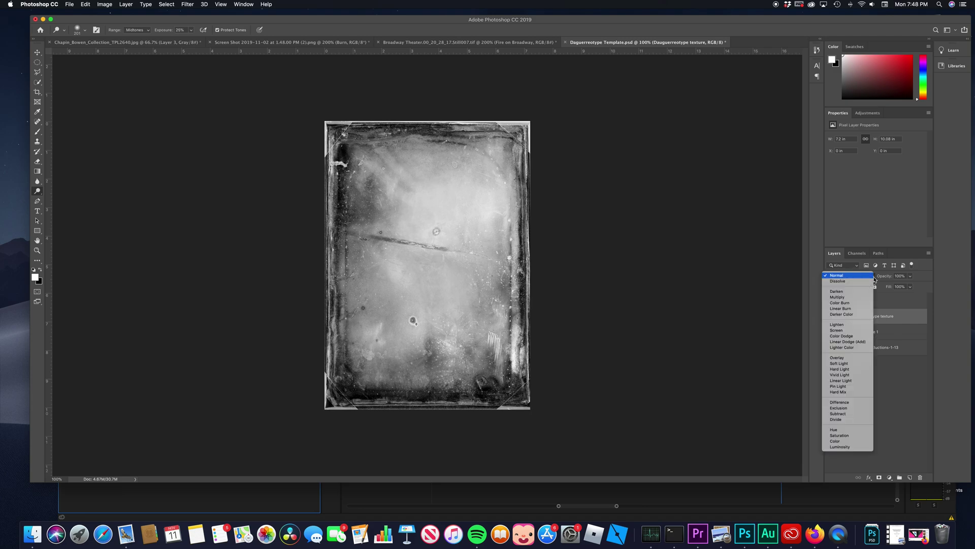
left_click(851, 363)
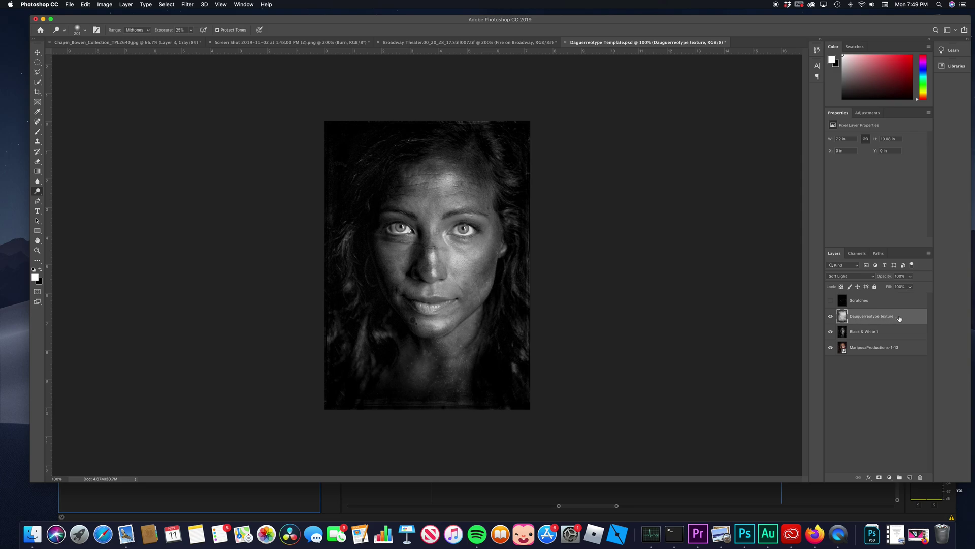
Step: Duplicate the Dauguerreotype texture layer and set the copy's blend mode to Multiply
right_click(872, 317)
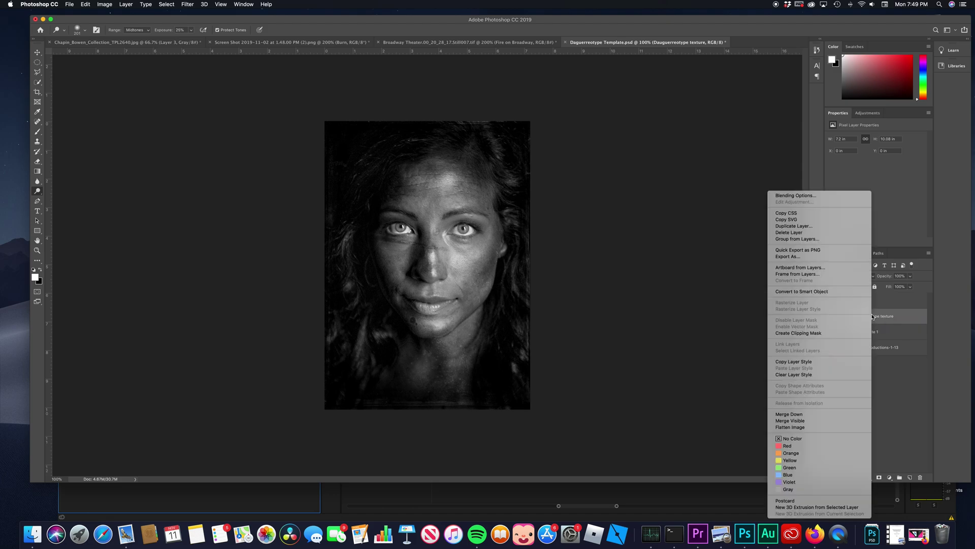
left_click(818, 227)
left_click(559, 229)
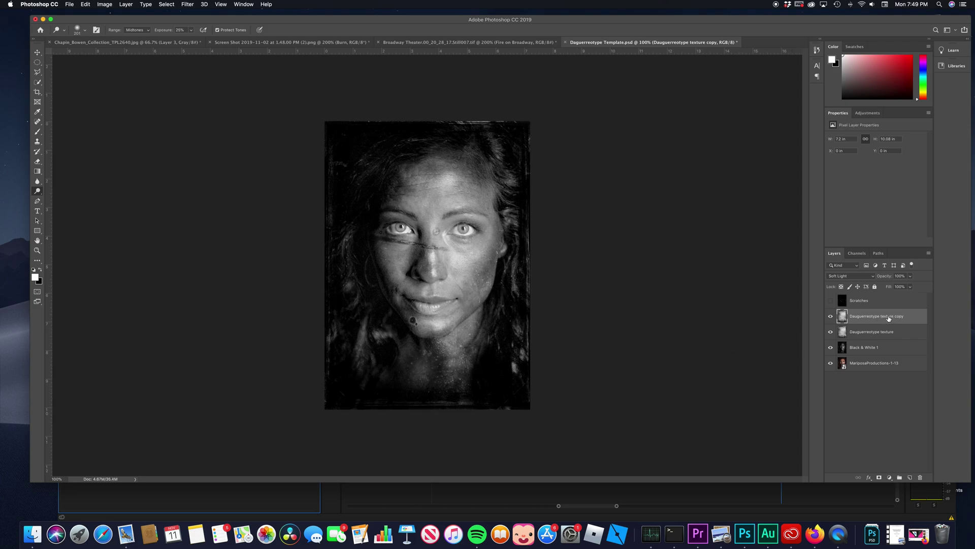
left_click(873, 277)
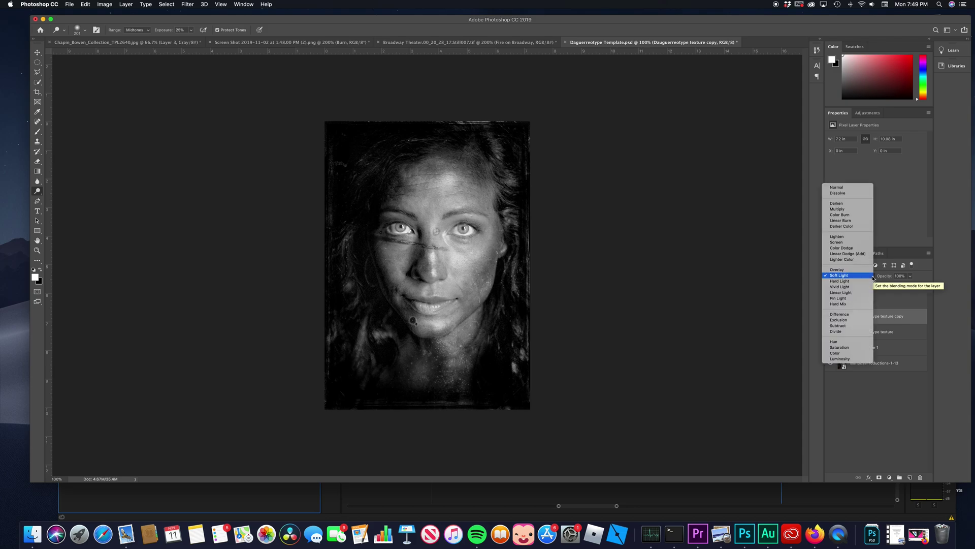
left_click(842, 209)
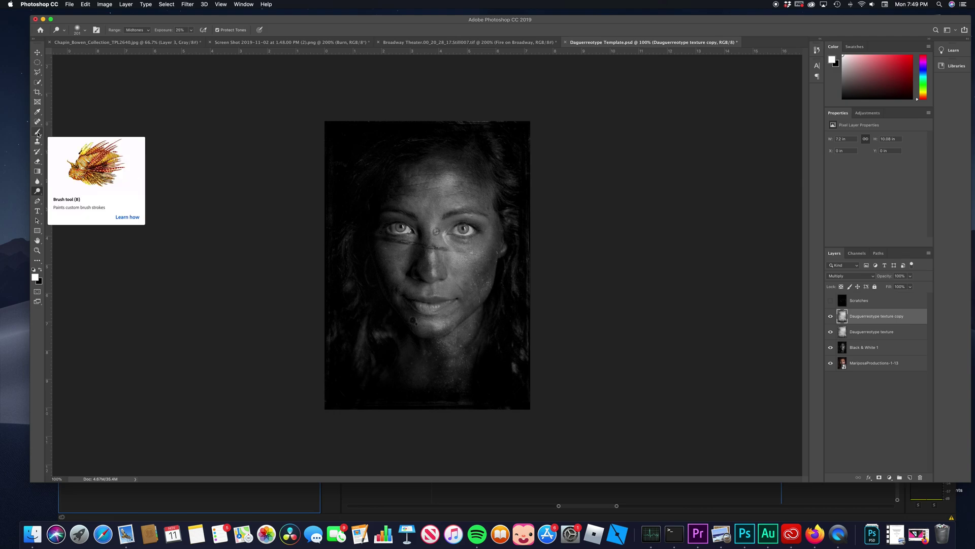
Step: With a soft round brush, paint the forehead, cheek and nose, lips and chin on the texture copy
left_click_drag(38, 133, 65, 132)
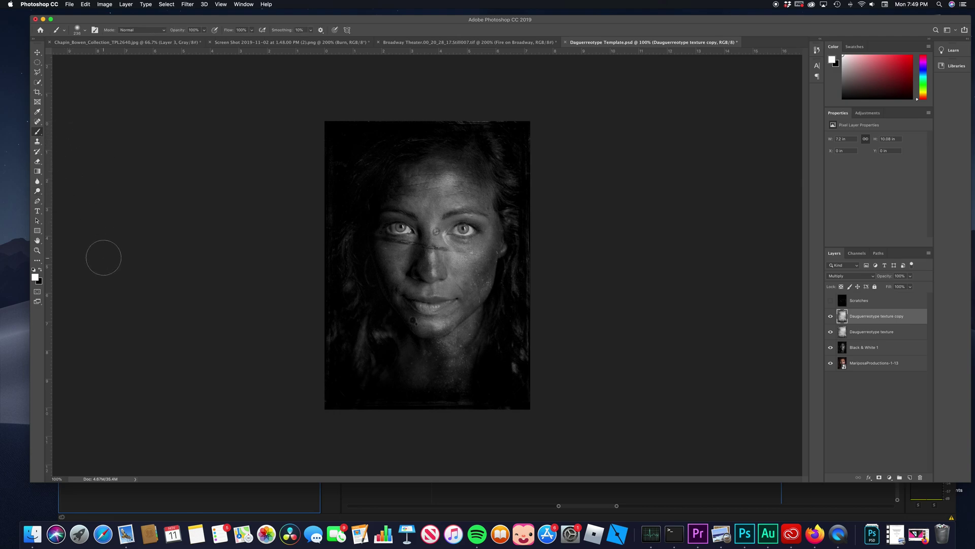
left_click(86, 31)
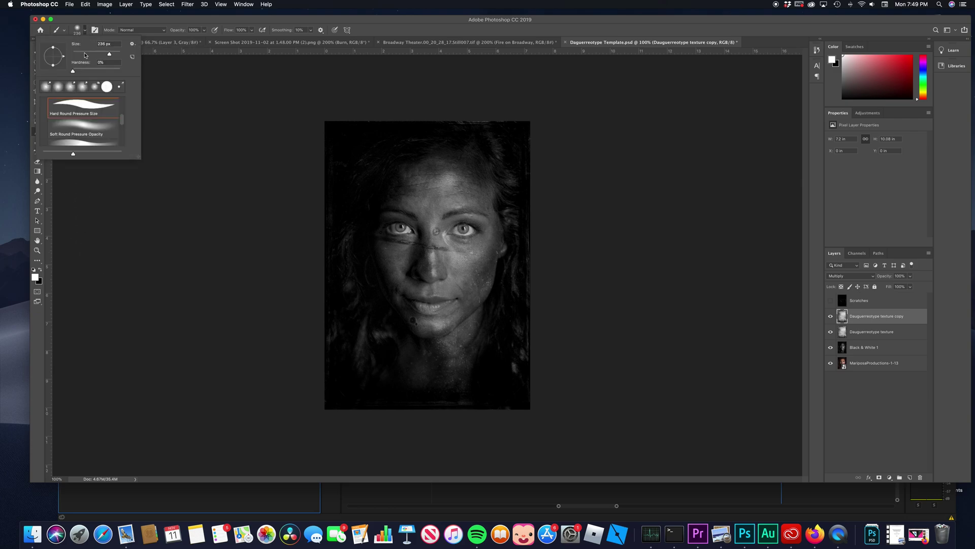
left_click(109, 33)
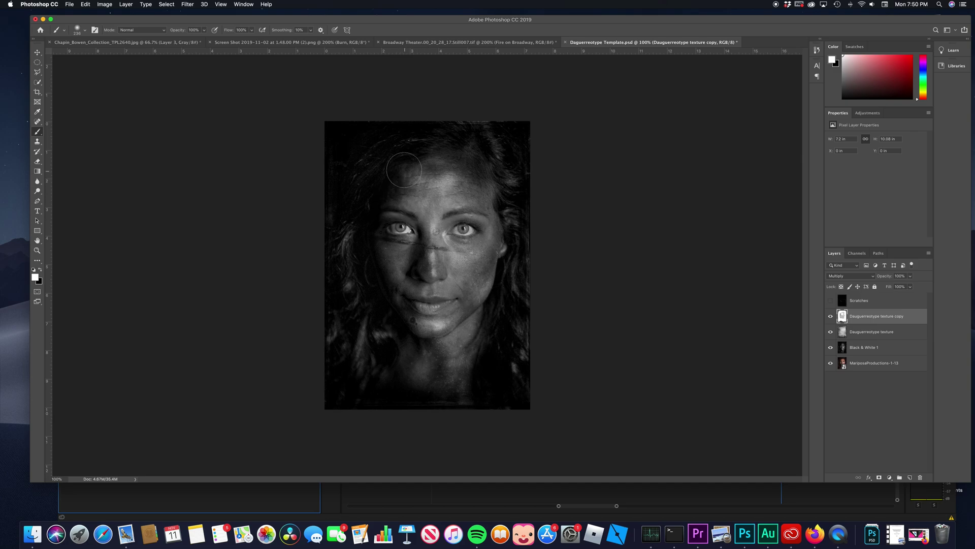
left_click_drag(438, 155, 482, 161)
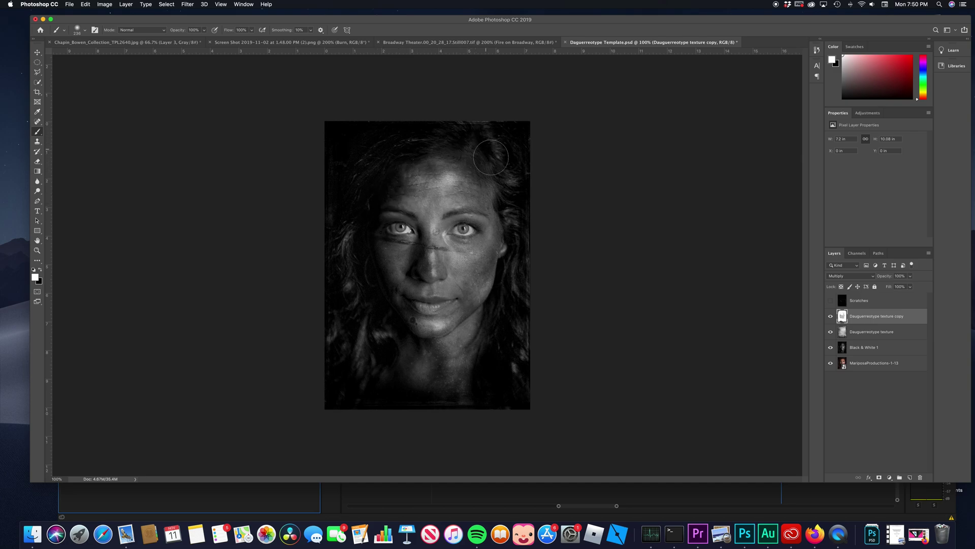
mouse_move(410, 246)
left_mouse_down()
mouse_move(403, 284)
mouse_move(430, 276)
mouse_move(414, 249)
mouse_move(381, 265)
mouse_move(397, 249)
mouse_move(371, 303)
mouse_move(455, 268)
mouse_move(423, 252)
left_mouse_up()
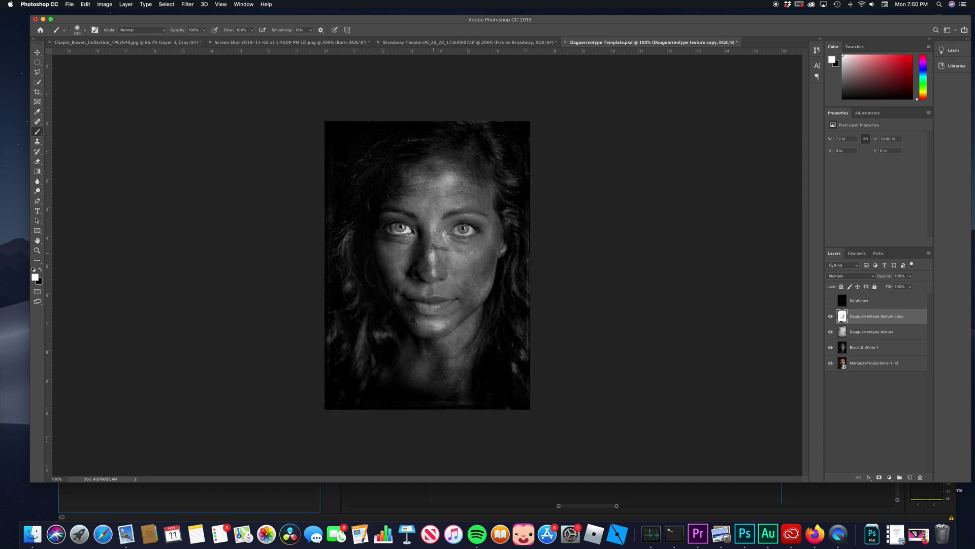
left_click_drag(407, 311, 456, 346)
Step: Select the Scratches layer and blend it in Screen mode at 100%
left_click(887, 303)
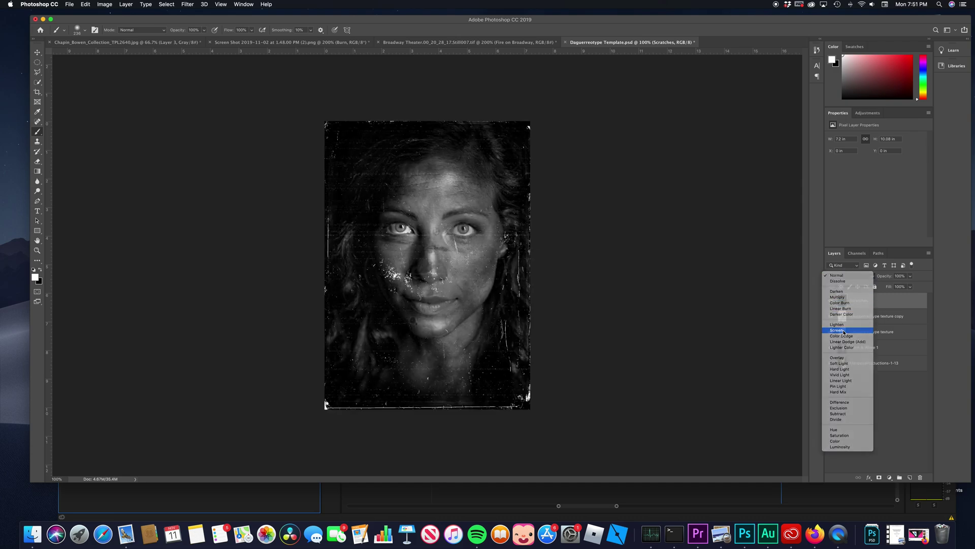
left_click(844, 331)
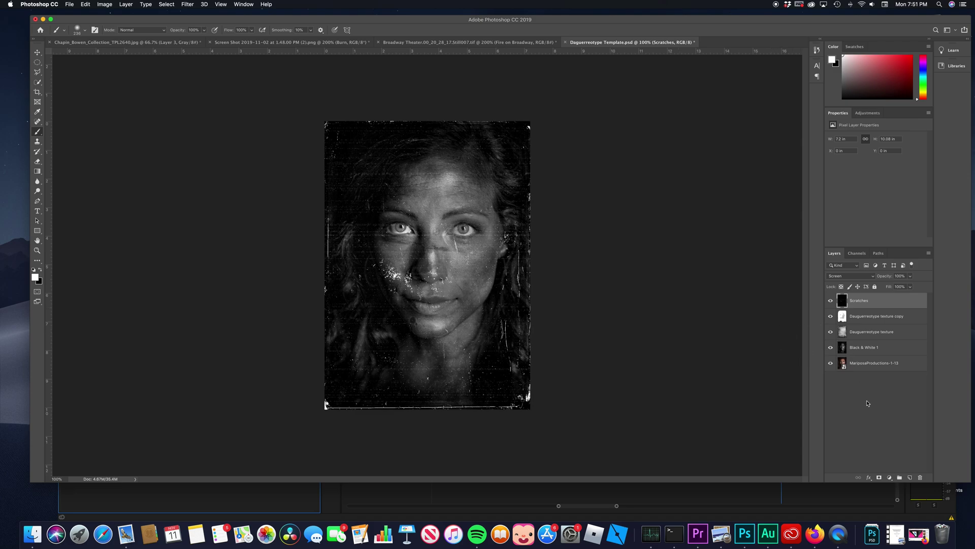
Step: Add a Hue/Saturation adjustment with Colorize on, Hue 36 and Saturation 25 for a sepia tint
left_click(890, 478)
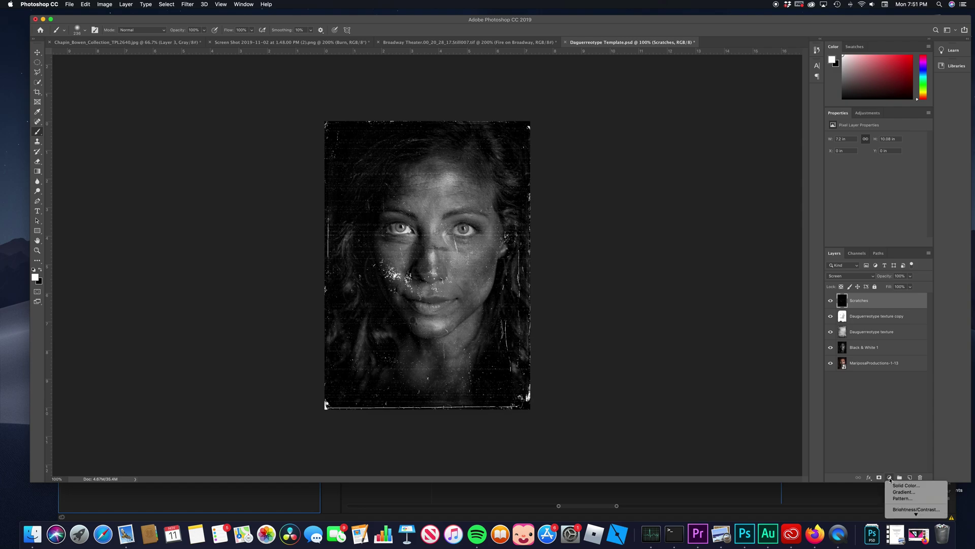
mouse_move(917, 515)
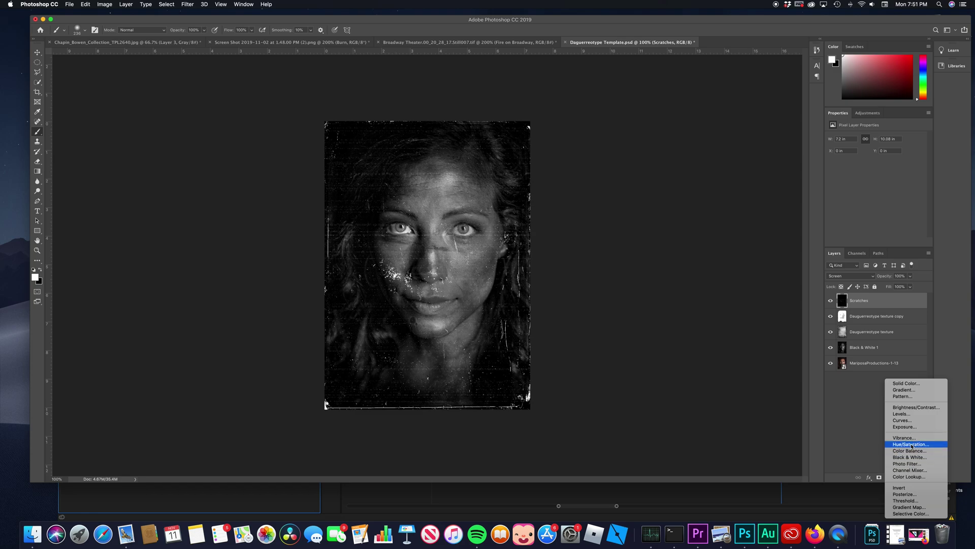
left_click(912, 444)
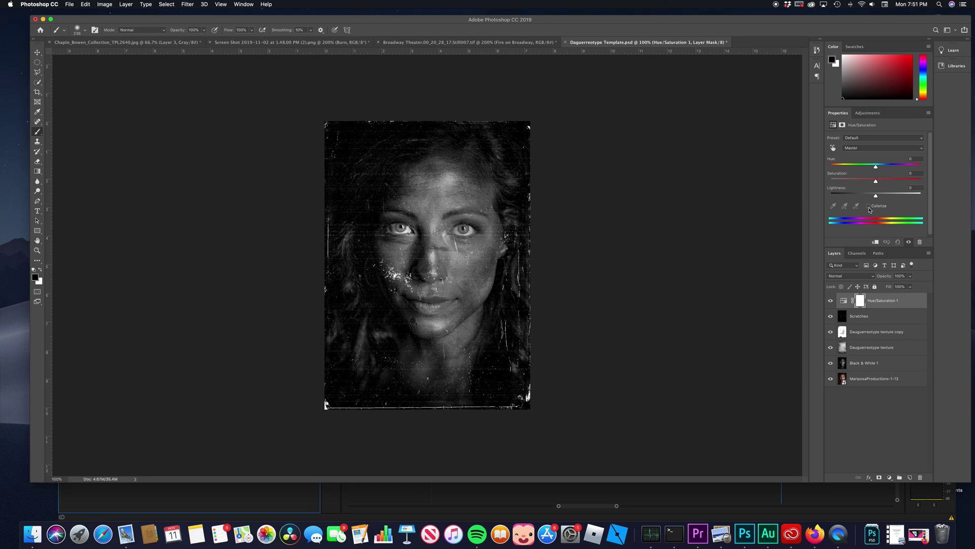
left_click(868, 206)
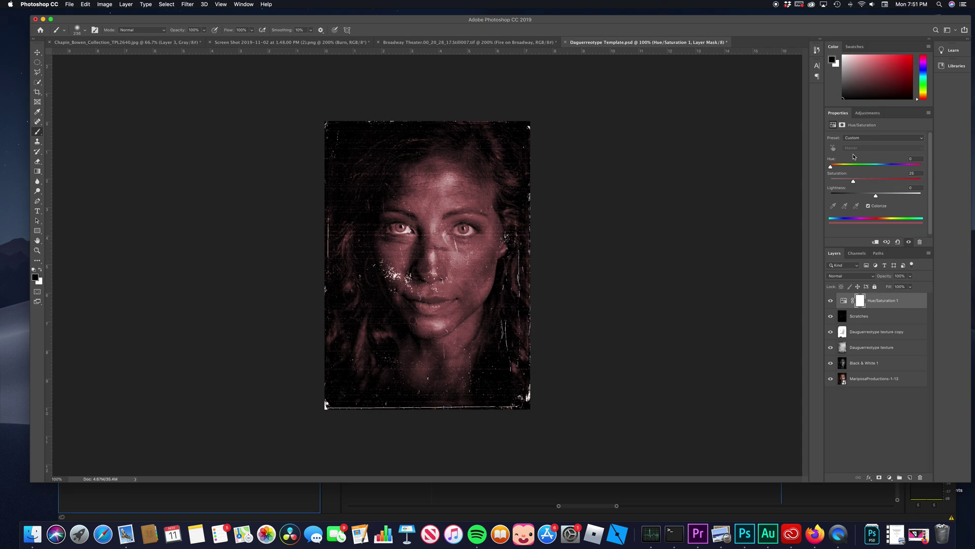
left_click(914, 158)
type("36")
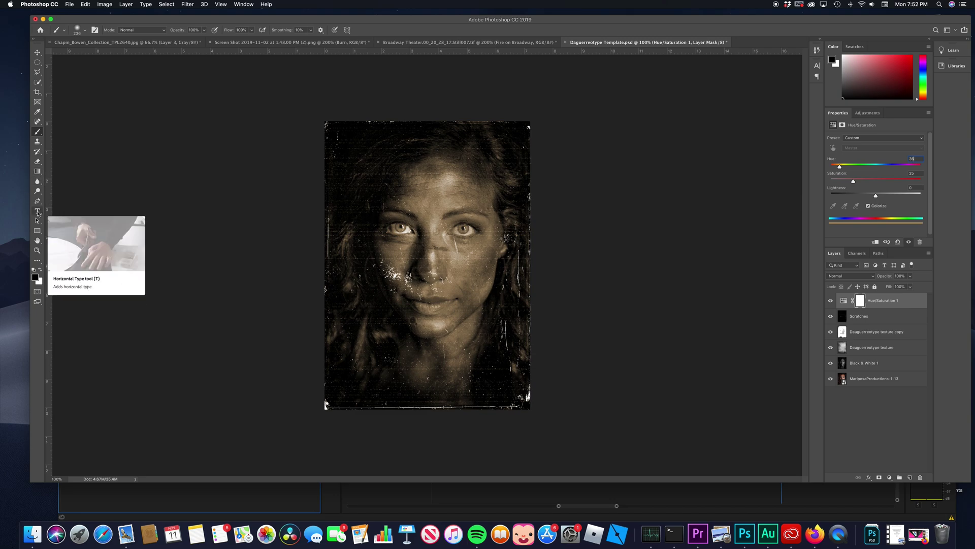
Step: Start a horizontal text layer near the bottom of the portrait
left_click(37, 212)
right_click(38, 212)
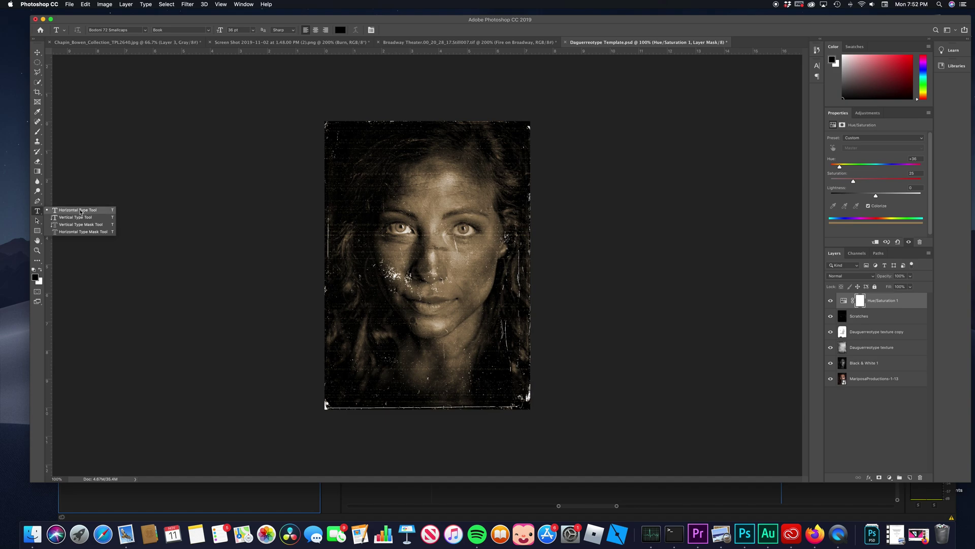
left_click(83, 210)
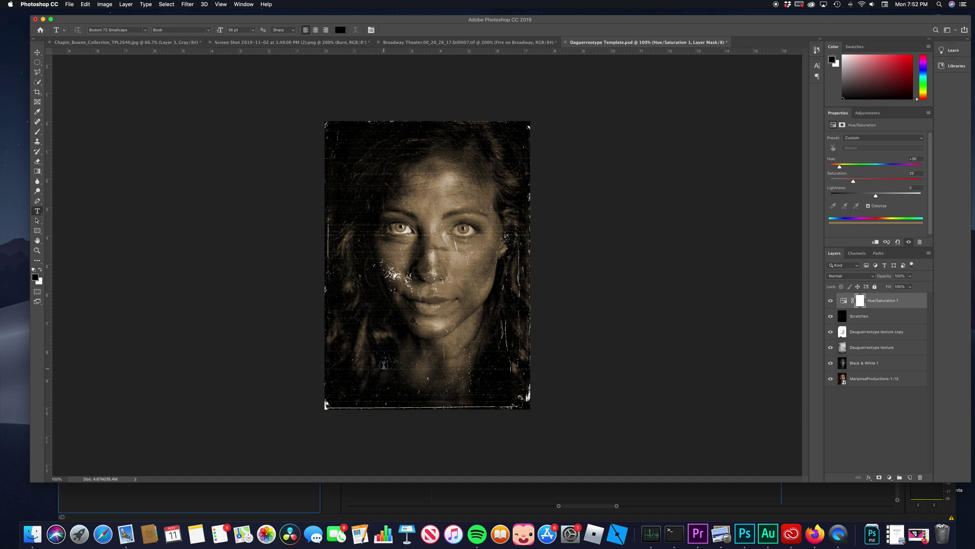
left_click(385, 368)
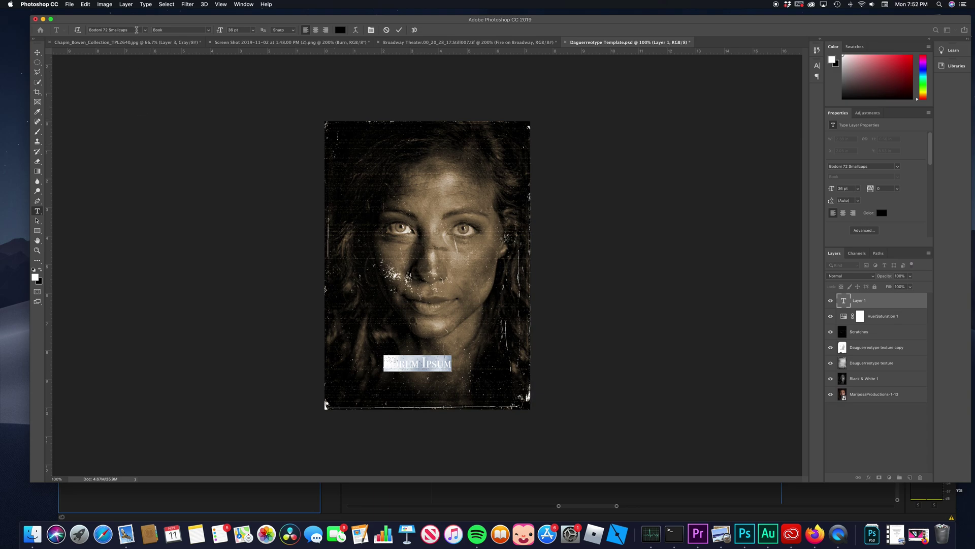
Step: Keep the caption in Bodoni 72 Smallcaps and set its size to 24 pt
left_click(146, 32)
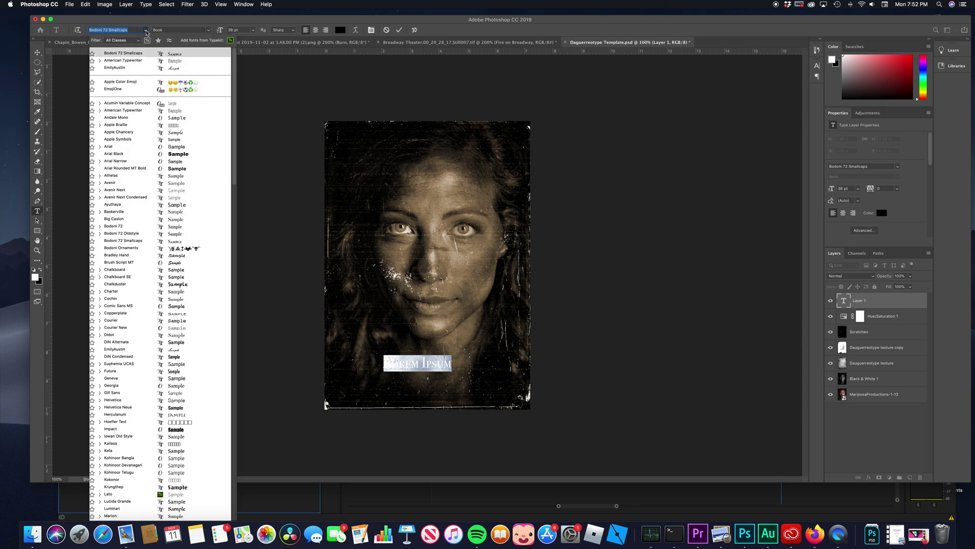
left_click(146, 31)
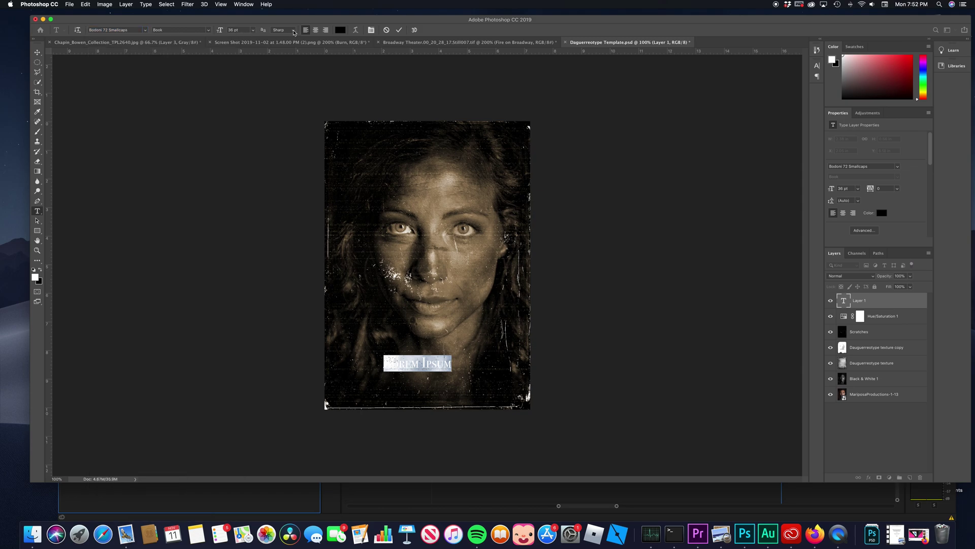
left_click(253, 30)
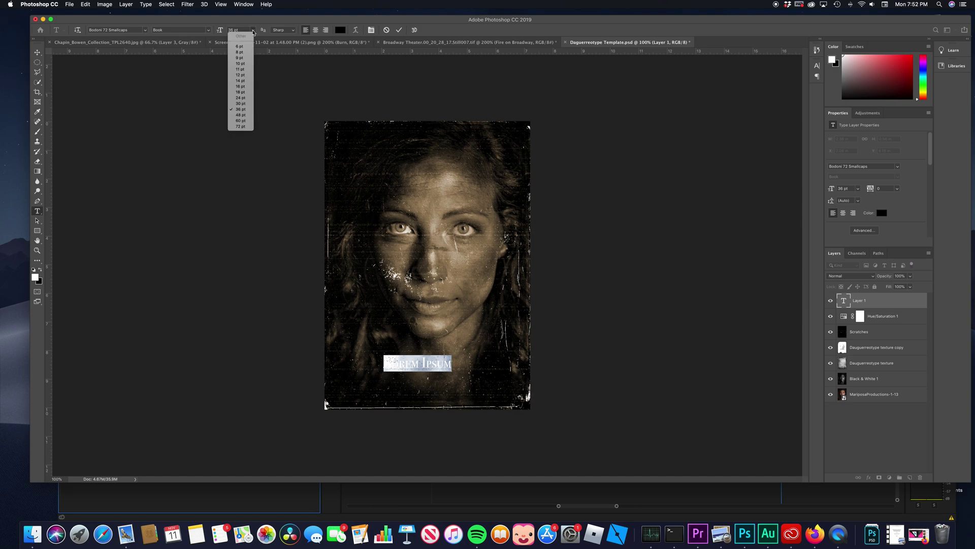
left_click(244, 98)
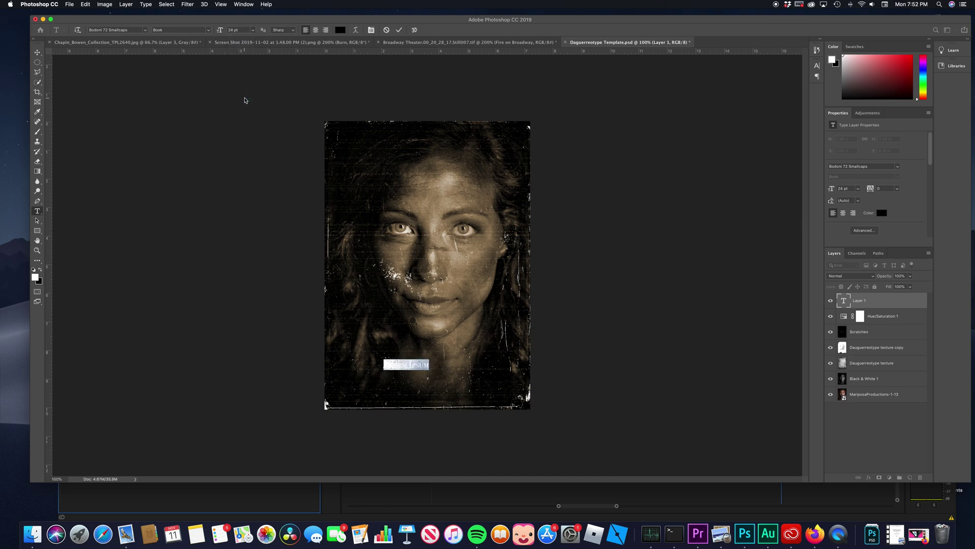